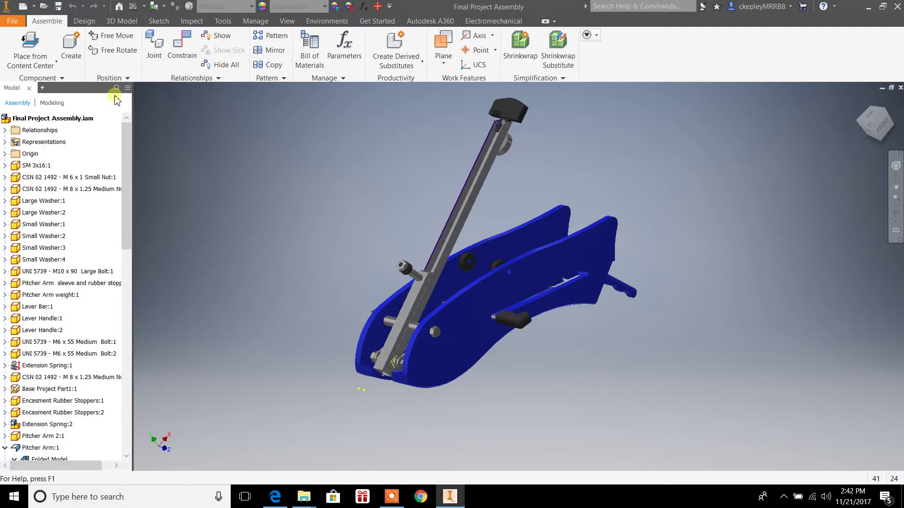
Start a new Inventor presentation document
click(19, 23)
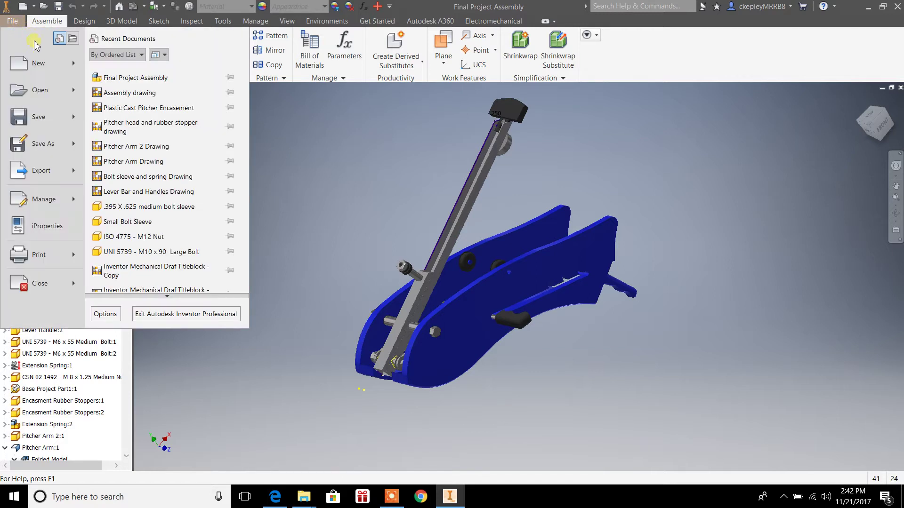
mouse_move(75, 69)
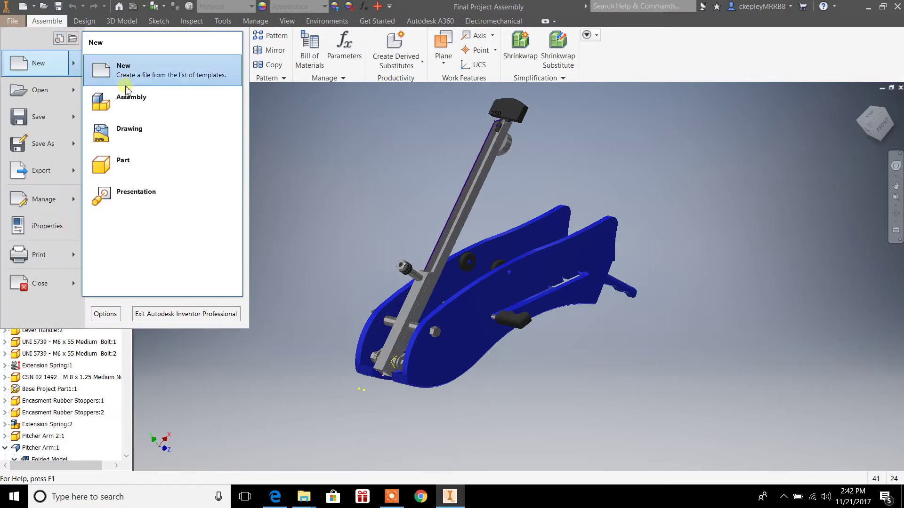
click(136, 195)
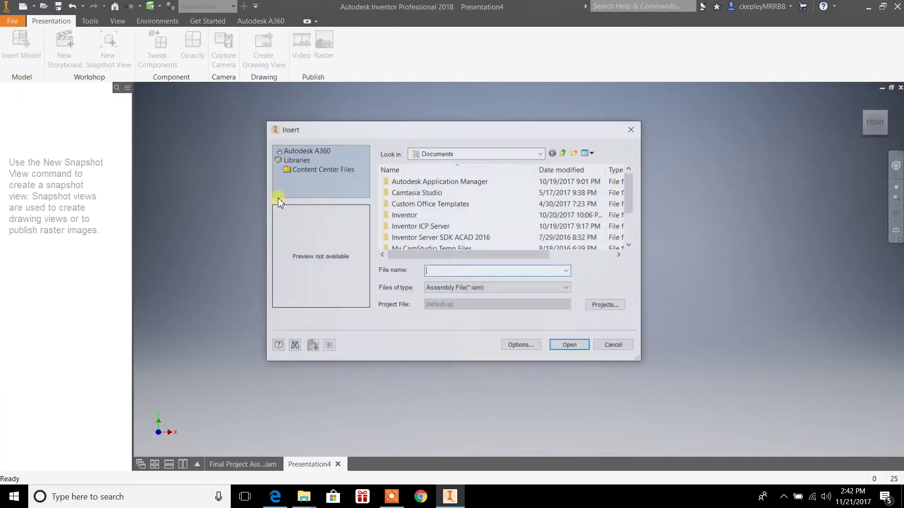
Insert Final Project Assembly from EMTEC (E:) > Mechanical Drafting > Final Project
click(541, 154)
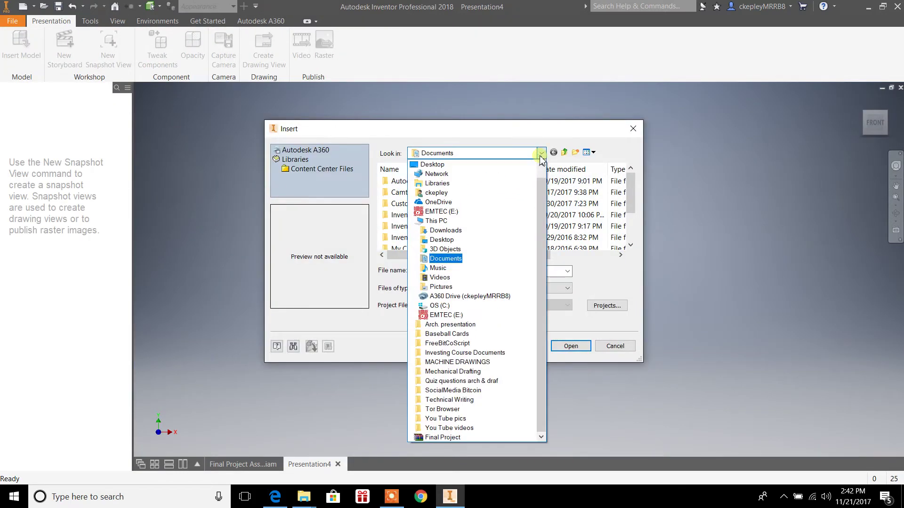
click(439, 211)
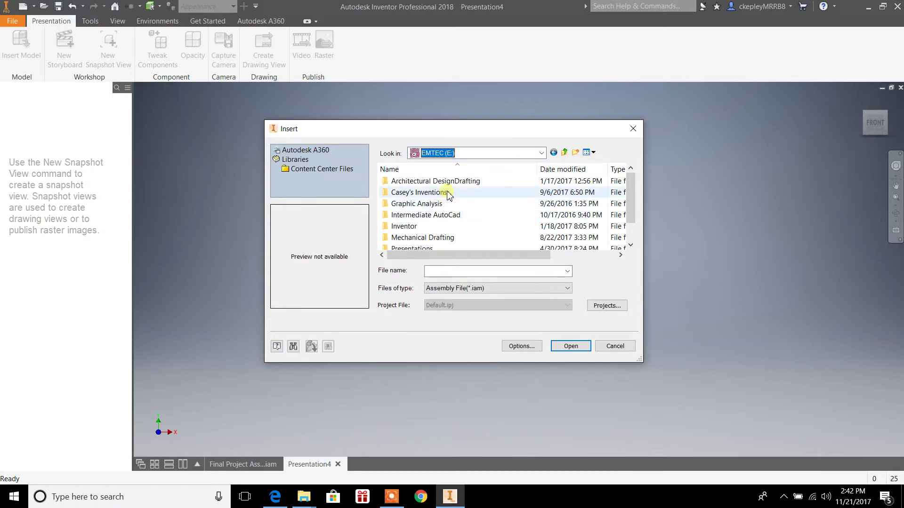
double_click(428, 237)
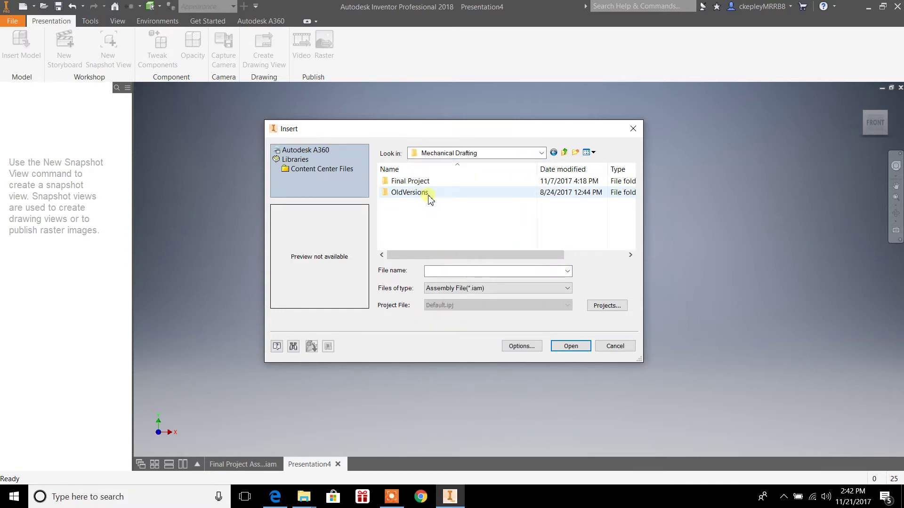
double_click(409, 181)
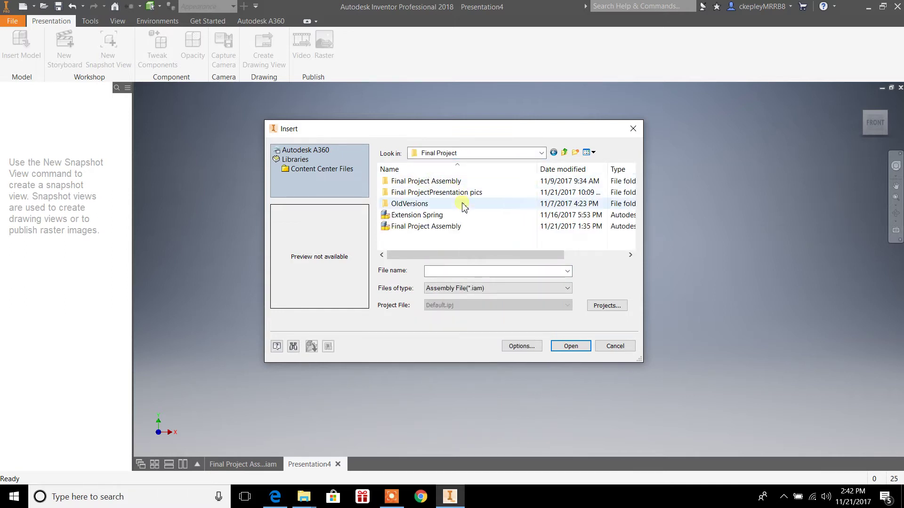
click(440, 227)
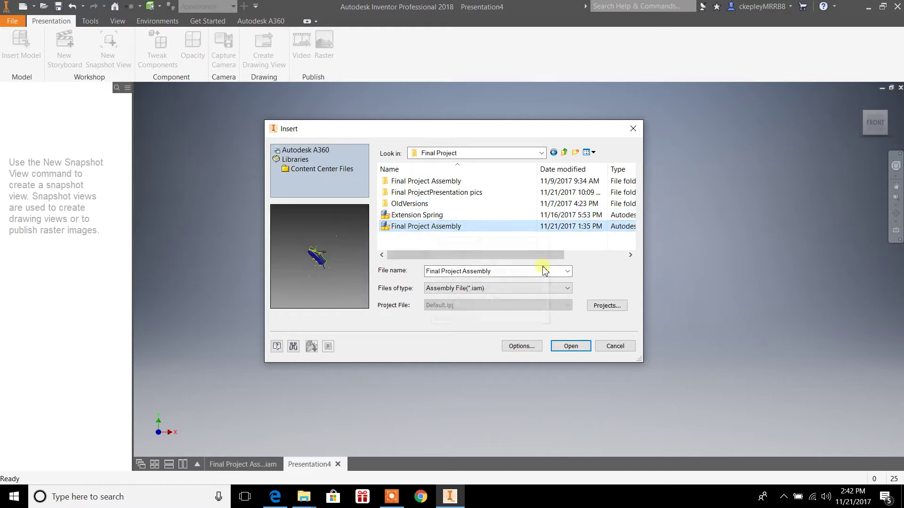
click(575, 347)
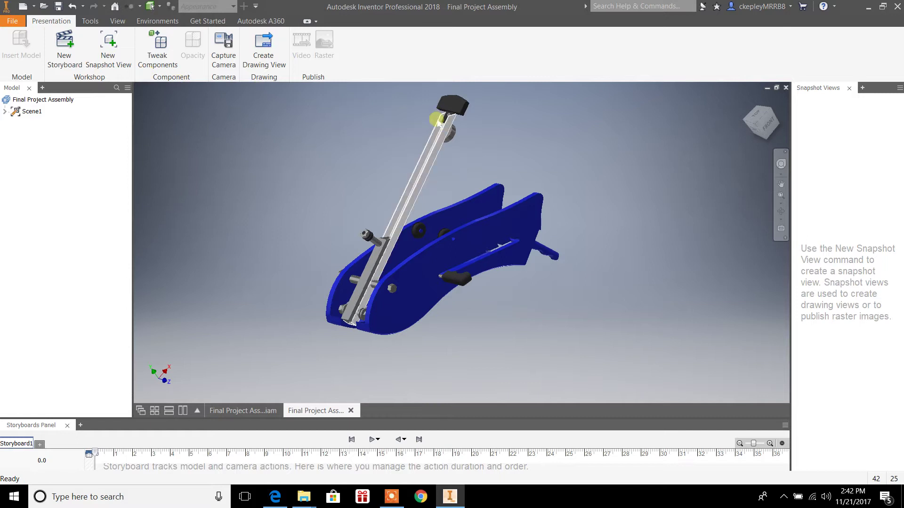
Tweak the lever's black knob 4.449 in along Z
key(F2)
drag(525, 158, 523, 187)
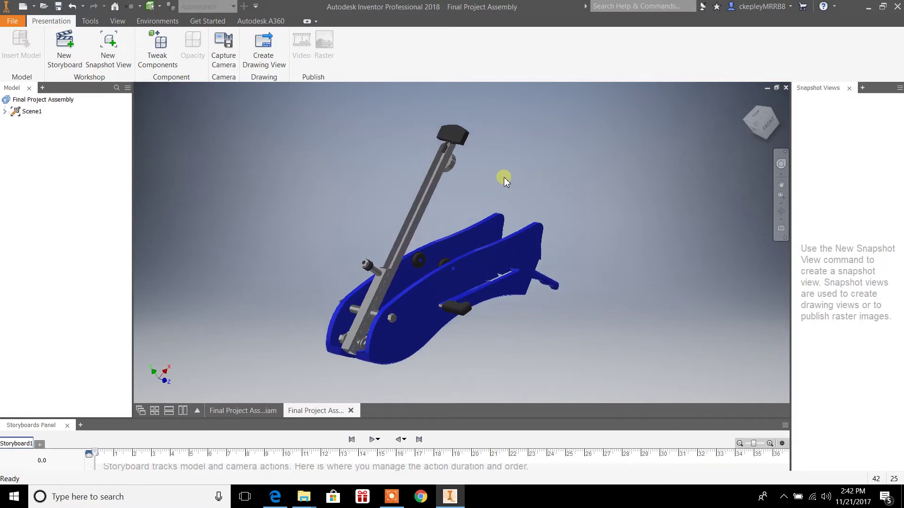
click(455, 139)
click(162, 58)
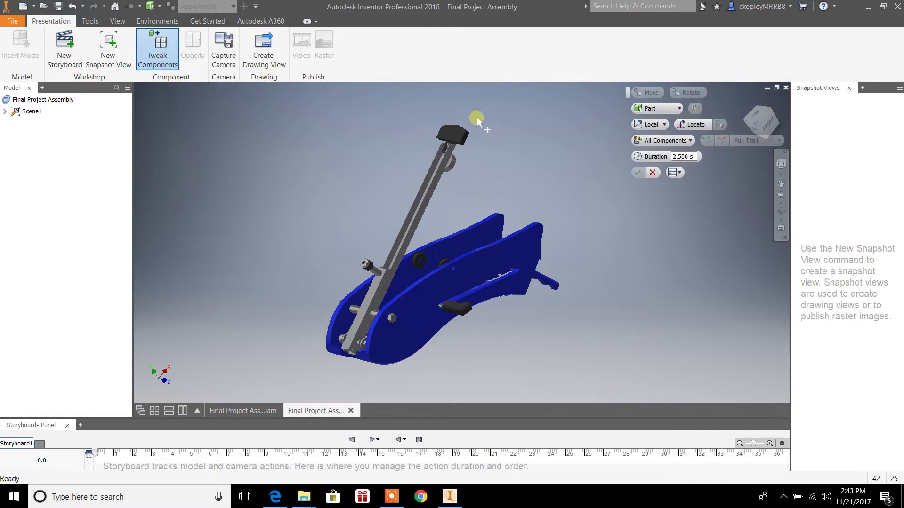
click(459, 135)
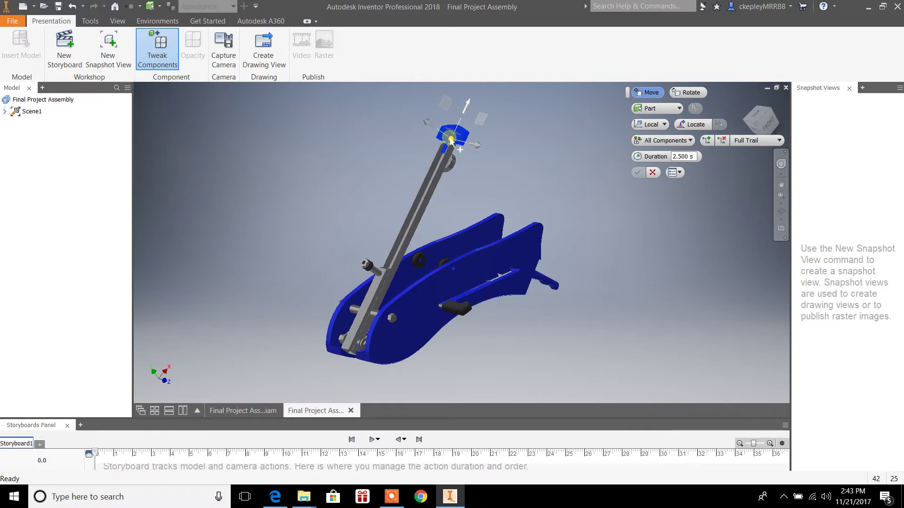
mouse_move(429, 126)
mouse_down()
mouse_move(393, 106)
mouse_move(431, 125)
mouse_up()
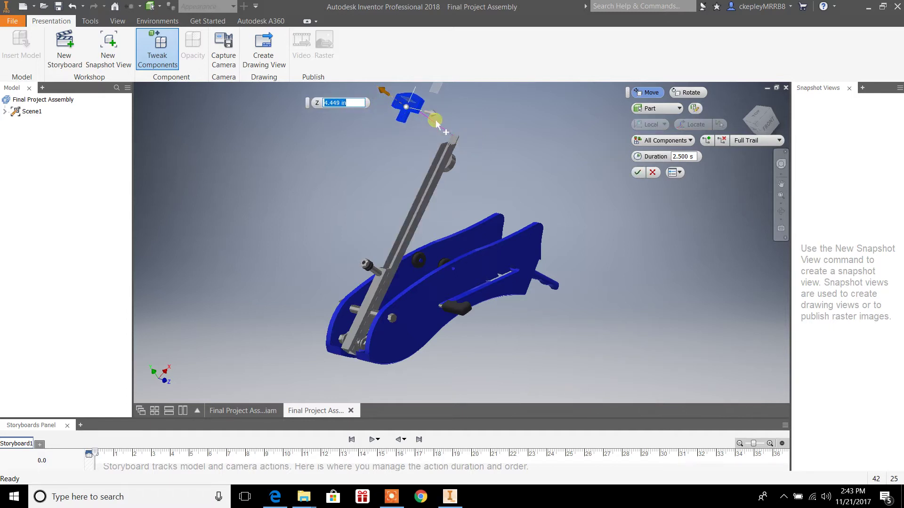
click(637, 174)
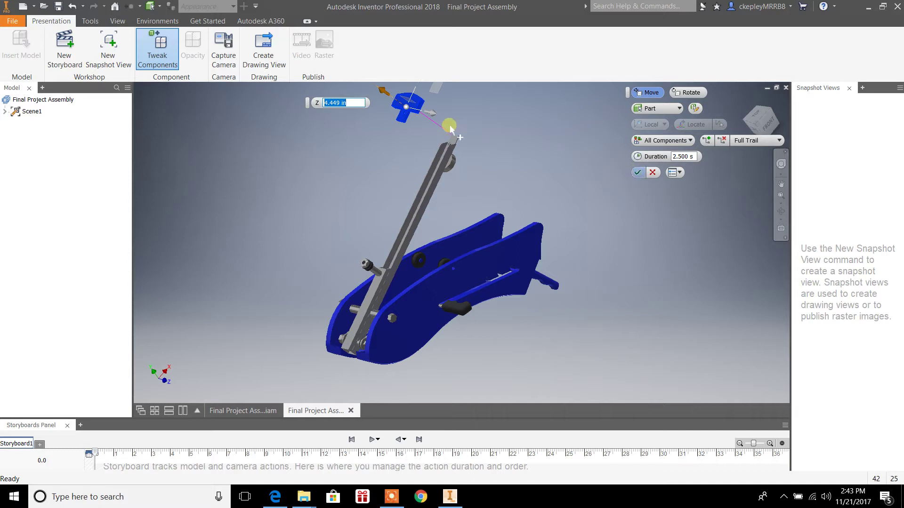
Move the knob further along X (-1.142 in) and raise it 2.047 in along Y
click(411, 116)
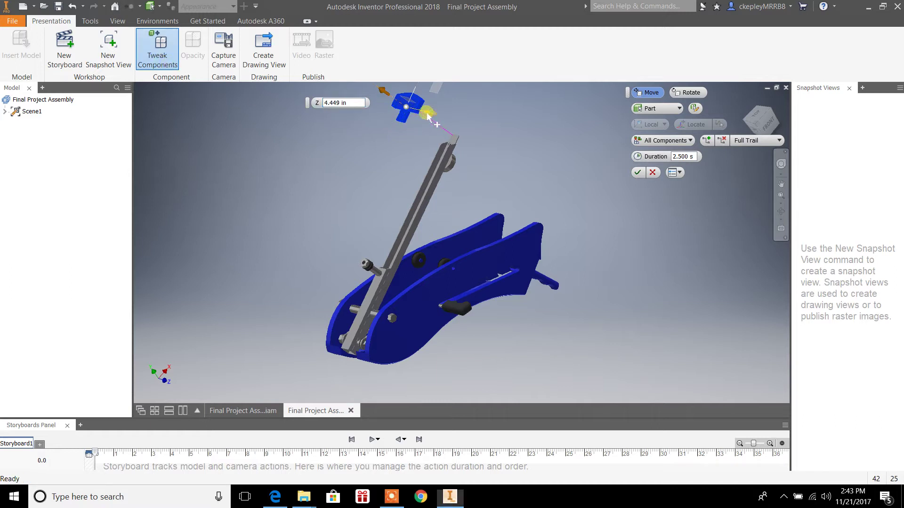
drag(431, 118, 457, 112)
middle_drag(496, 139, 502, 189)
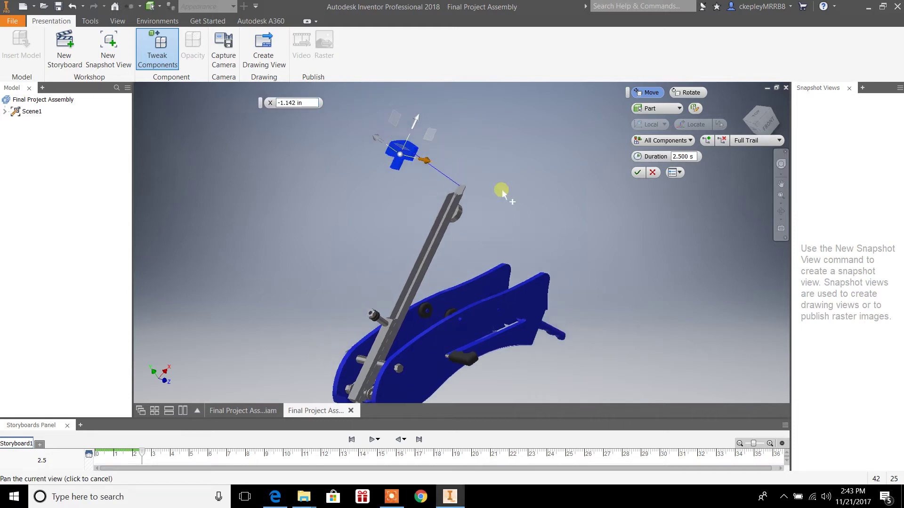
drag(420, 115, 429, 91)
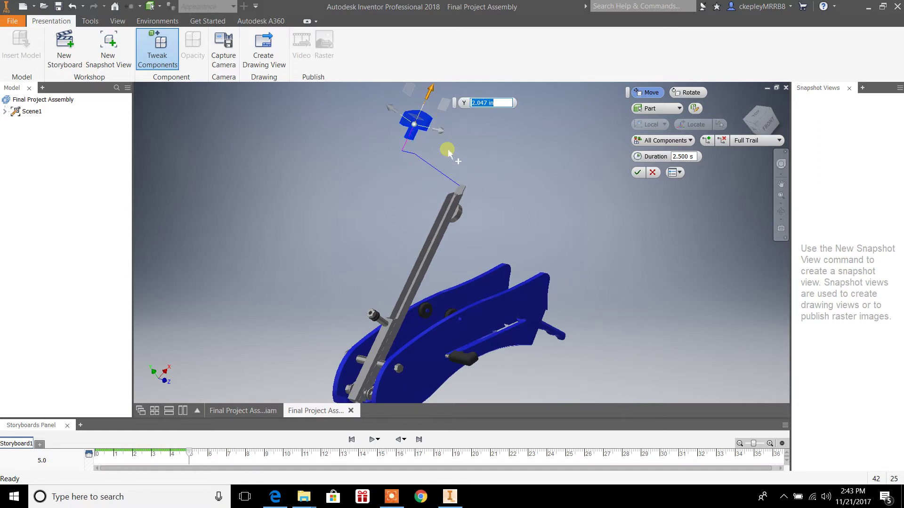
Pull a round part -3.543 in along Z and the small bolt 2.500 in along Y
click(462, 215)
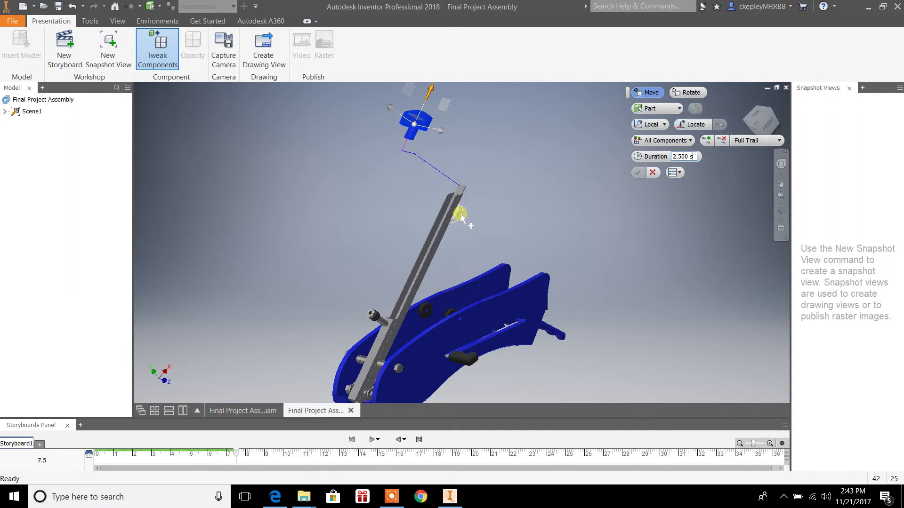
drag(470, 215, 589, 226)
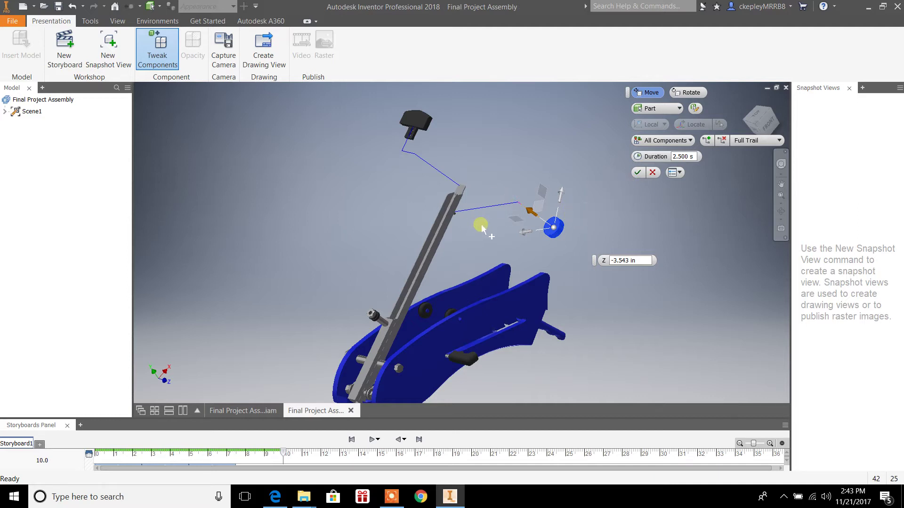
click(380, 318)
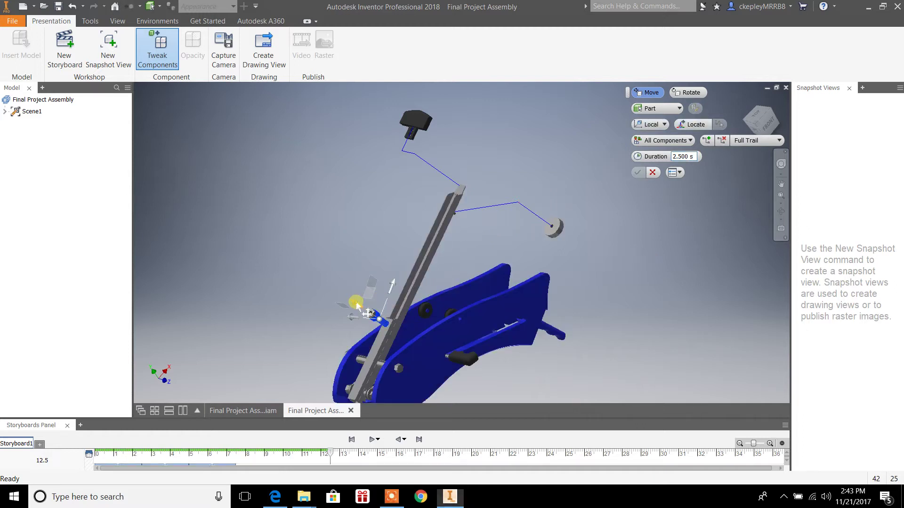
drag(361, 307, 259, 278)
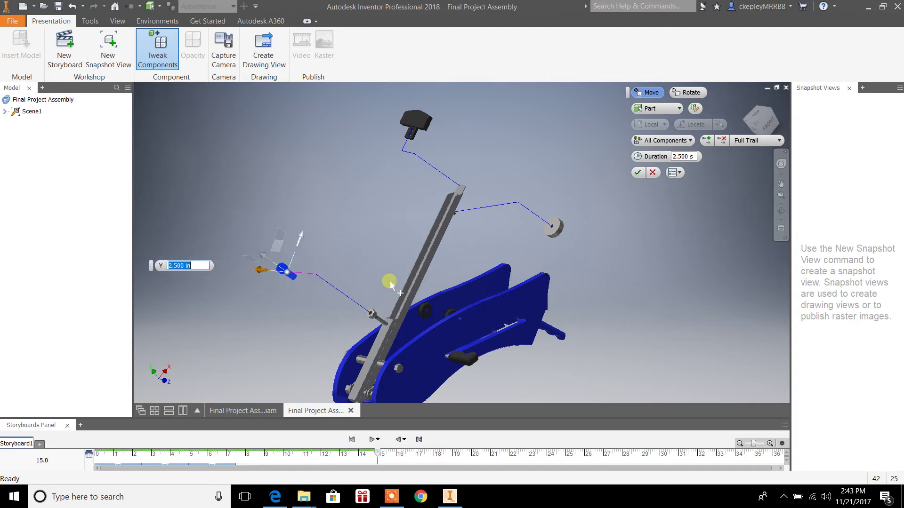
Commit the bolt tweak and capture the exploded layout as snapshot View1
click(638, 173)
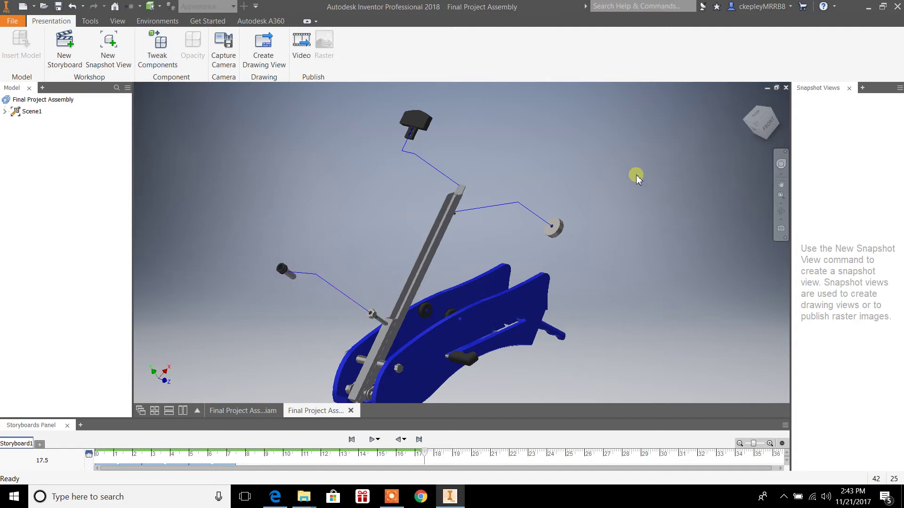
middle_drag(609, 256, 626, 238)
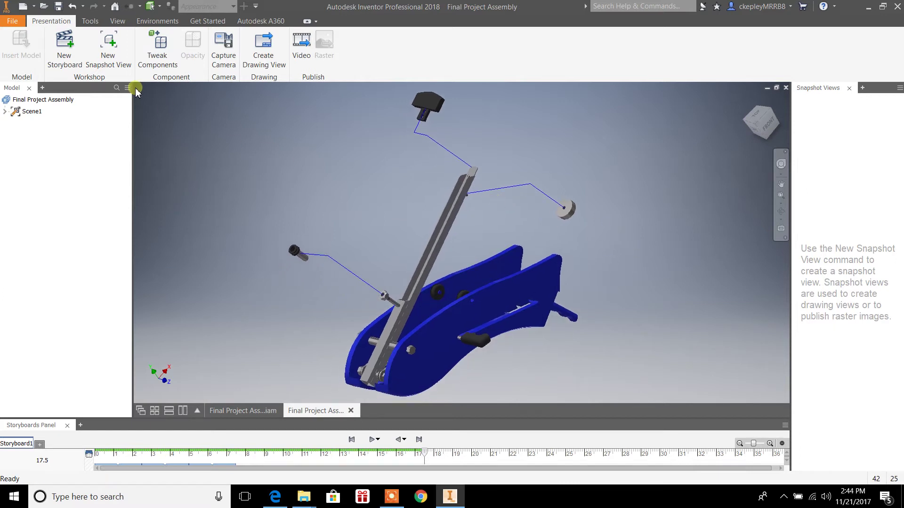
click(117, 68)
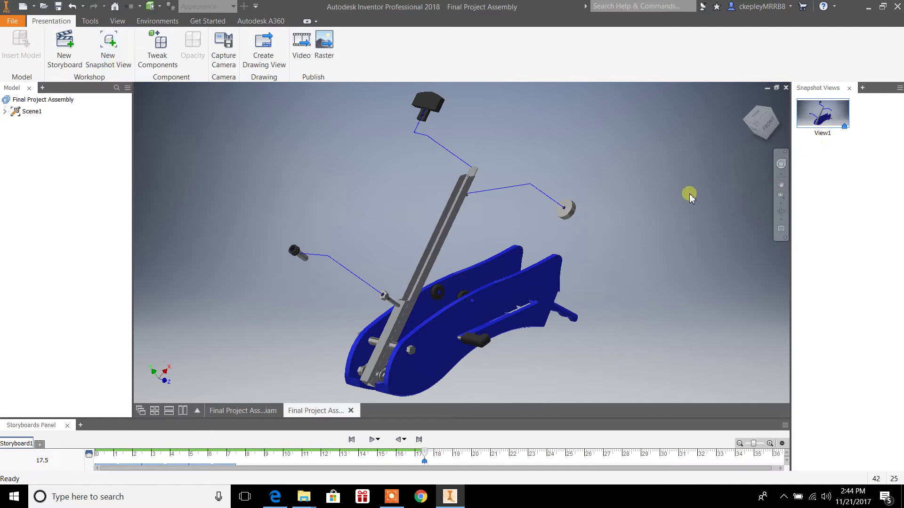
click(456, 290)
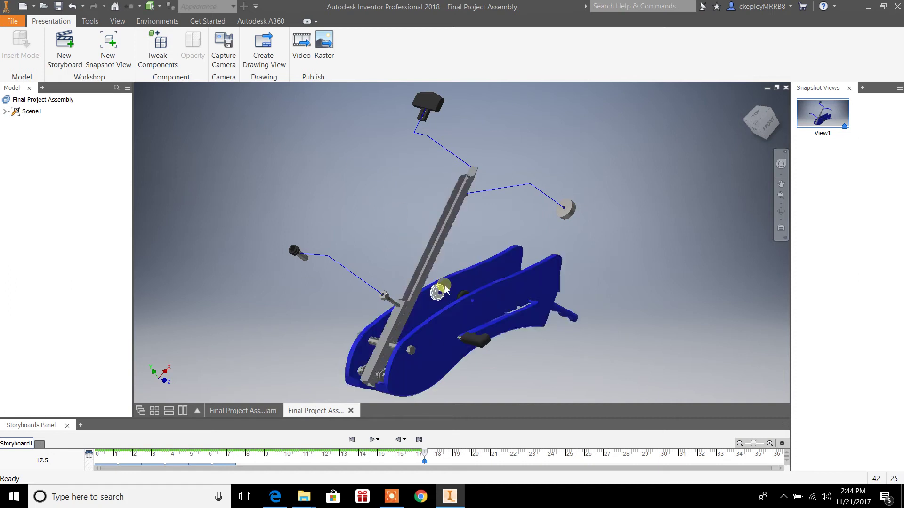
Tweak the pin up out of the blue frame
click(158, 61)
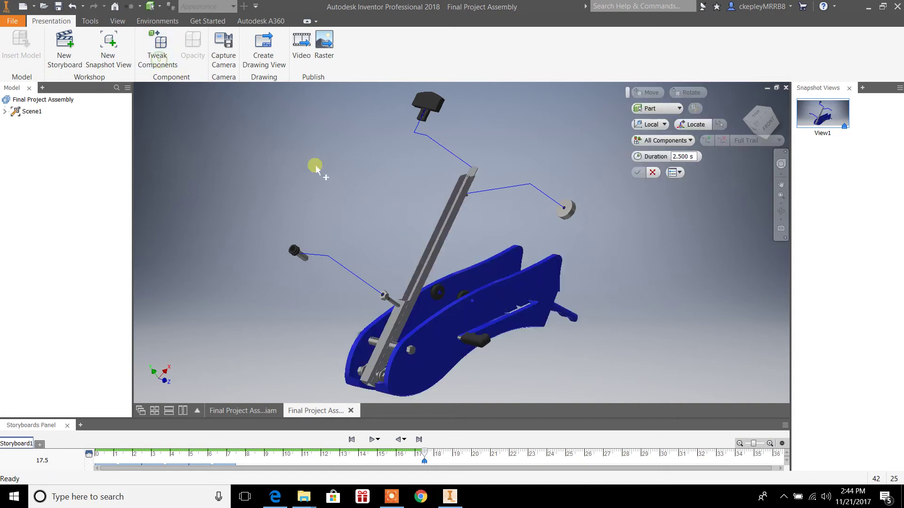
click(437, 293)
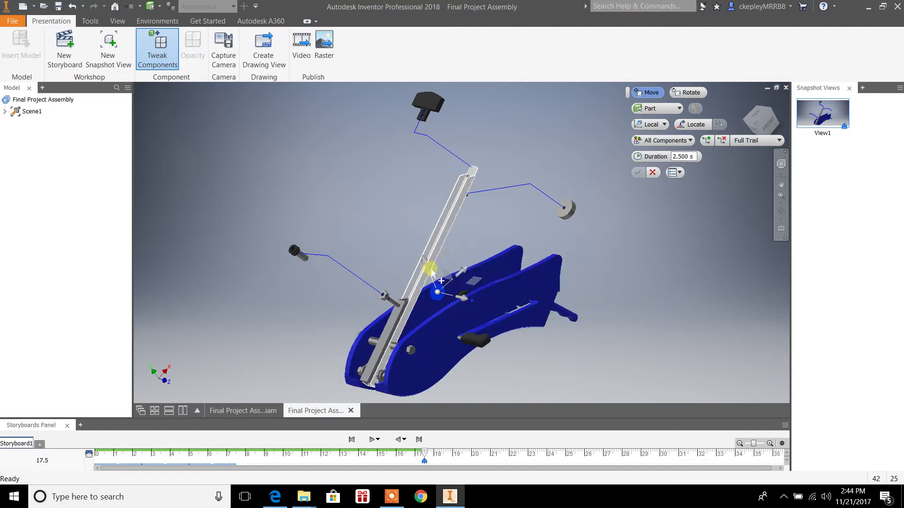
drag(426, 267, 369, 219)
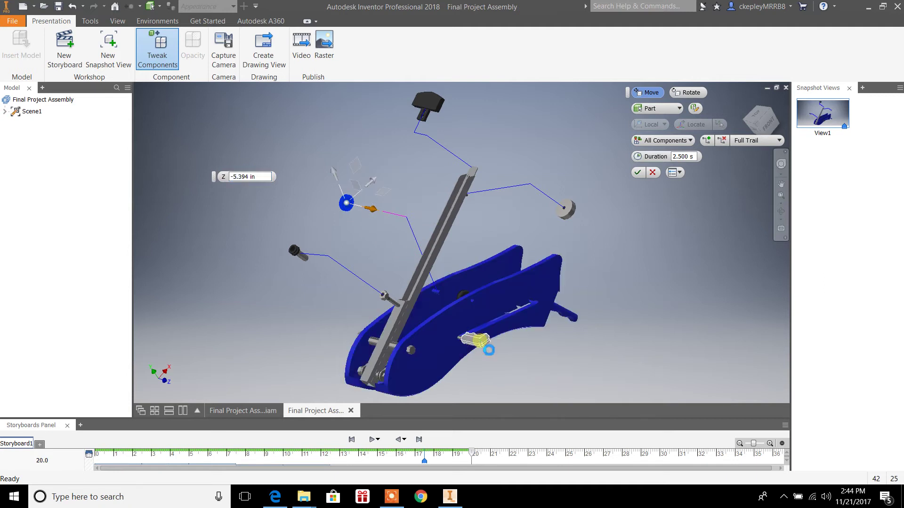
Pull the black handle down and right out of the frame, then begin Save As
click(472, 337)
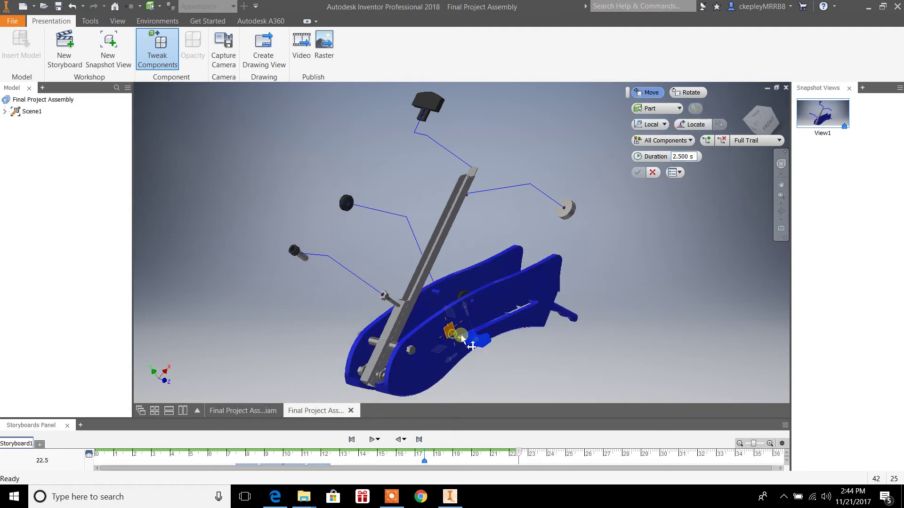
drag(466, 331, 516, 354)
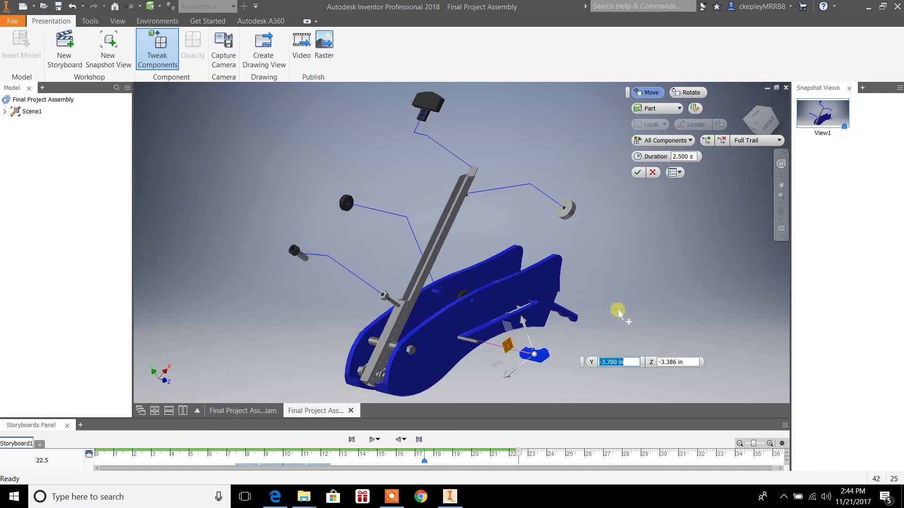
click(638, 172)
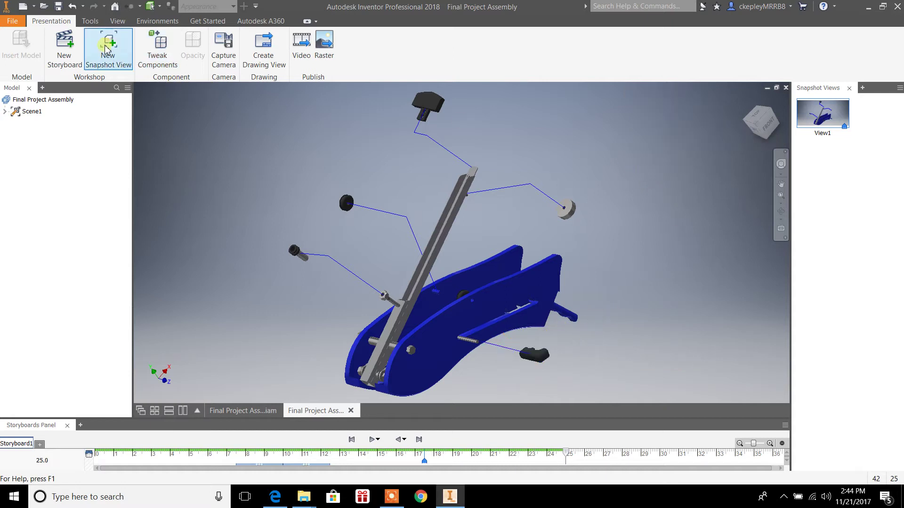
click(60, 8)
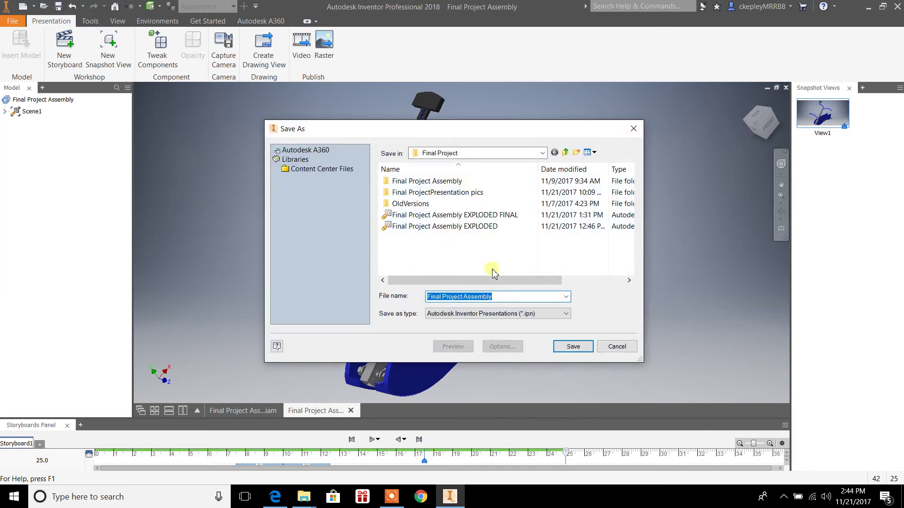
Save the presentation as Final Project Assembly TEST.ipn
click(504, 296)
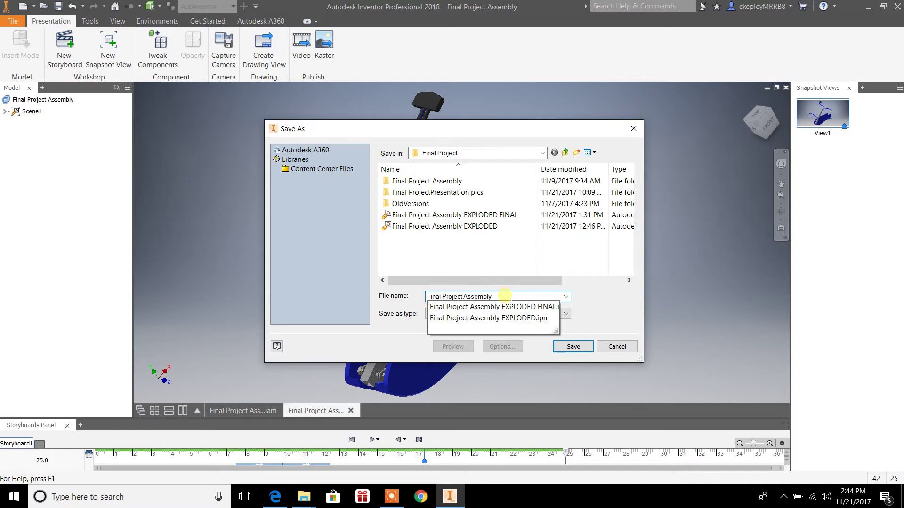
text(TEST)
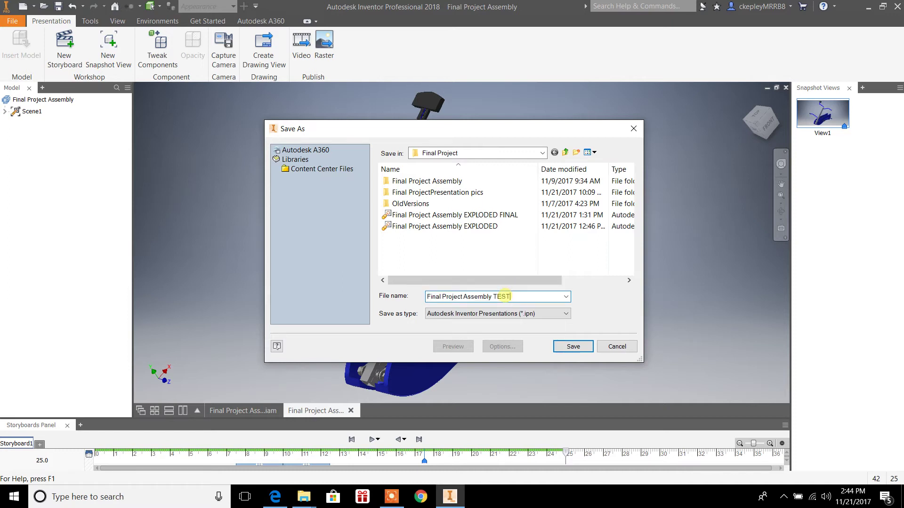
click(565, 346)
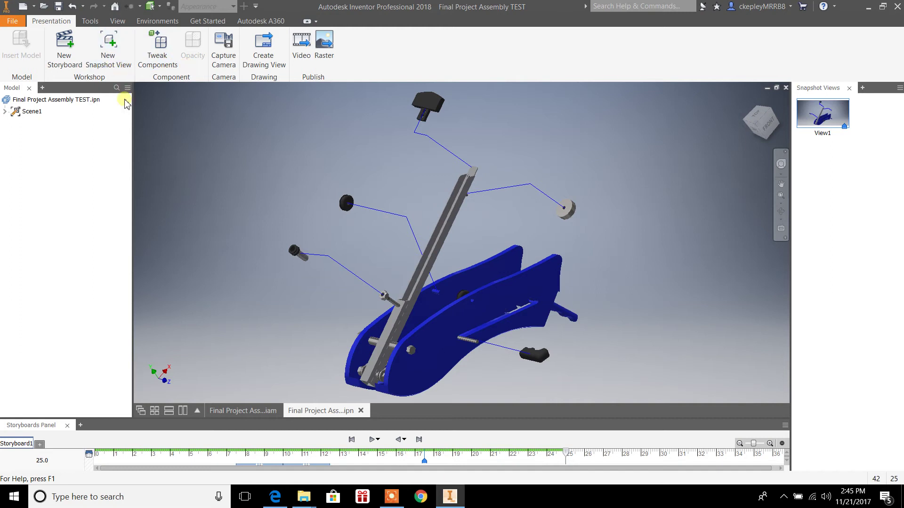
Add snapshot View2 of the exploded layout and save the presentation
click(109, 60)
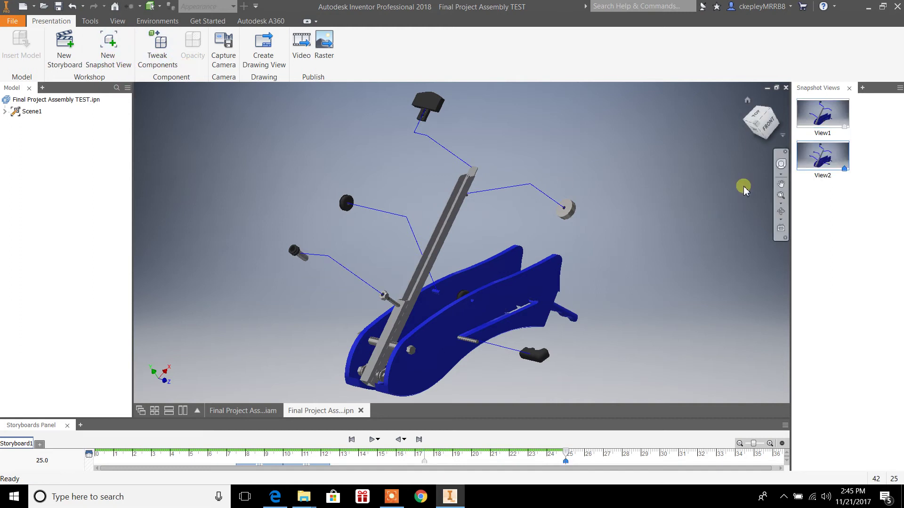
click(58, 6)
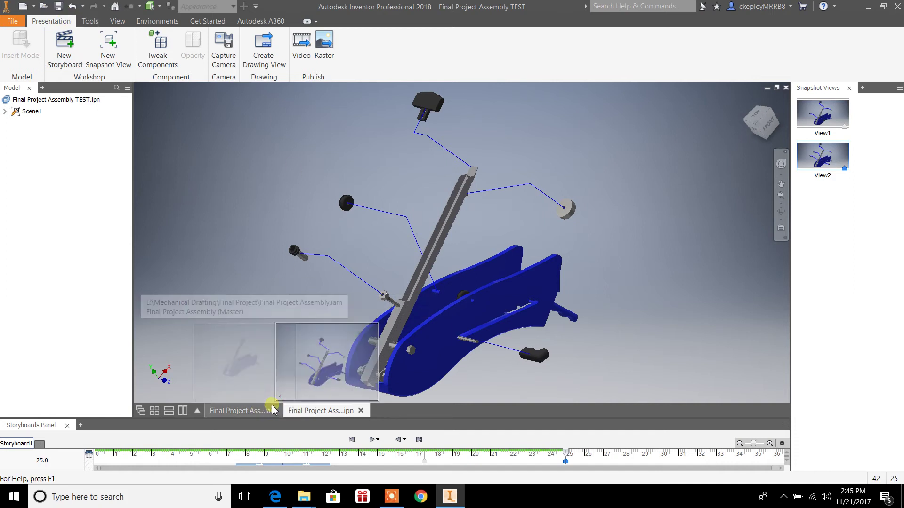
Open the Inventor Mechanical Draf Titleblock drawing from the Final Project folder
mouse_move(304, 497)
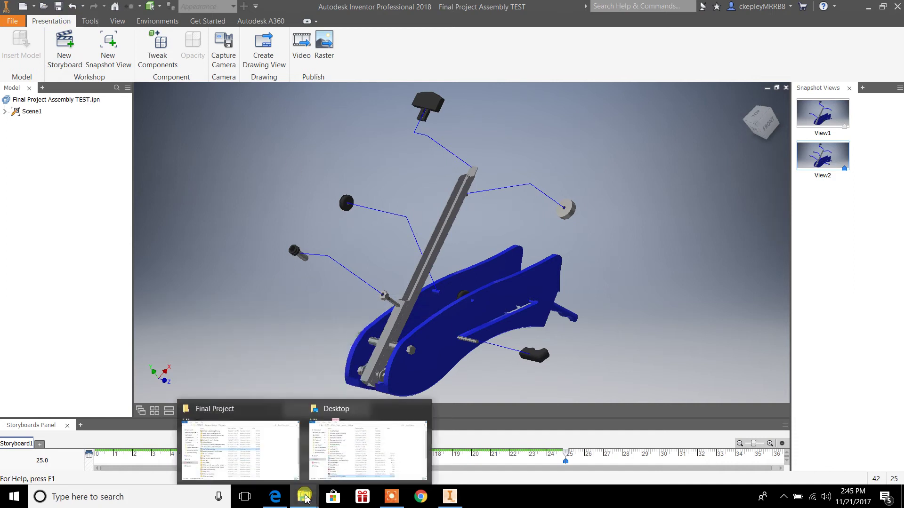
click(284, 428)
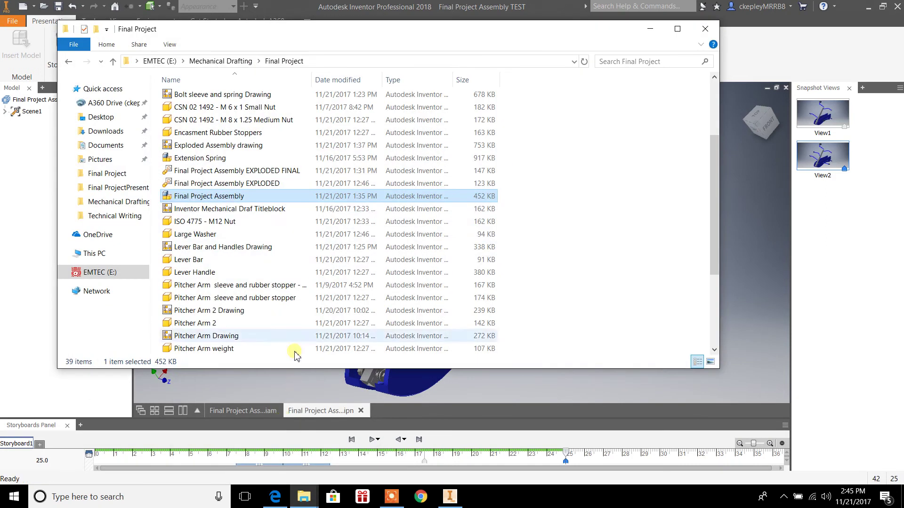
double_click(251, 212)
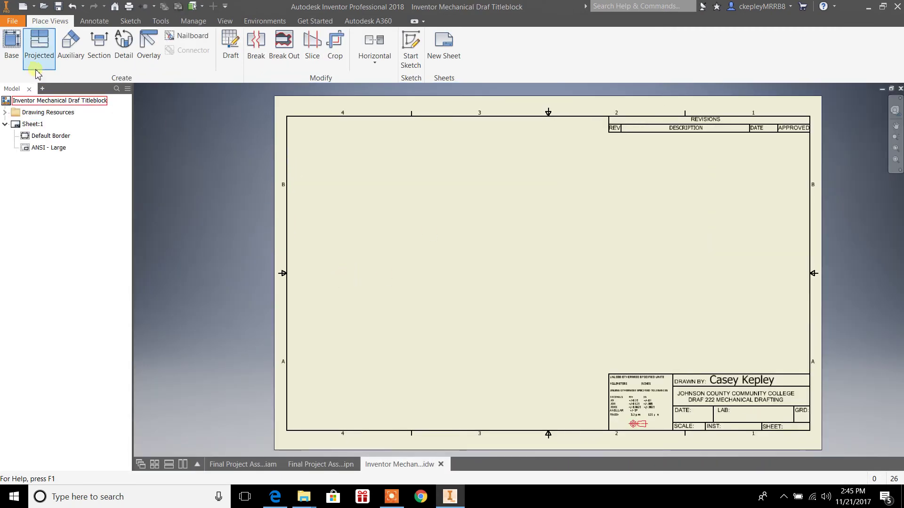
Start a Base view, then return to the Final Project Assembly TEST presentation
click(14, 53)
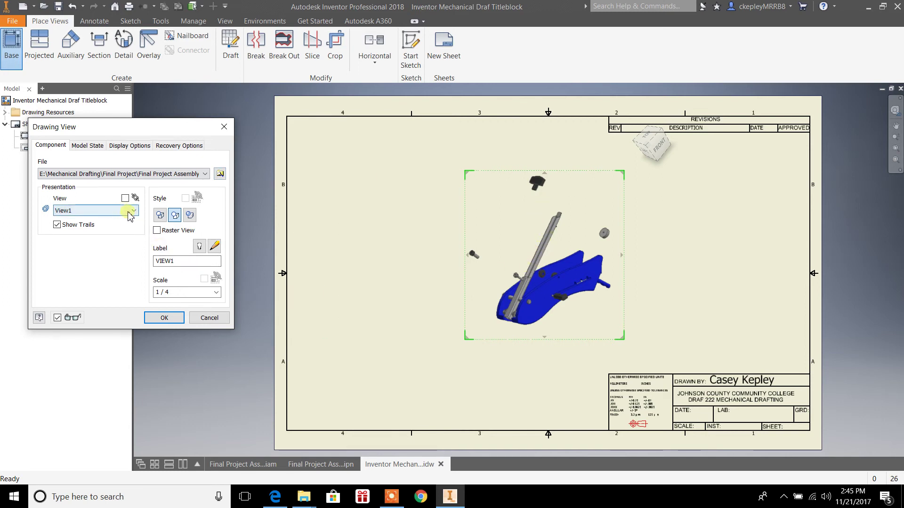
click(313, 465)
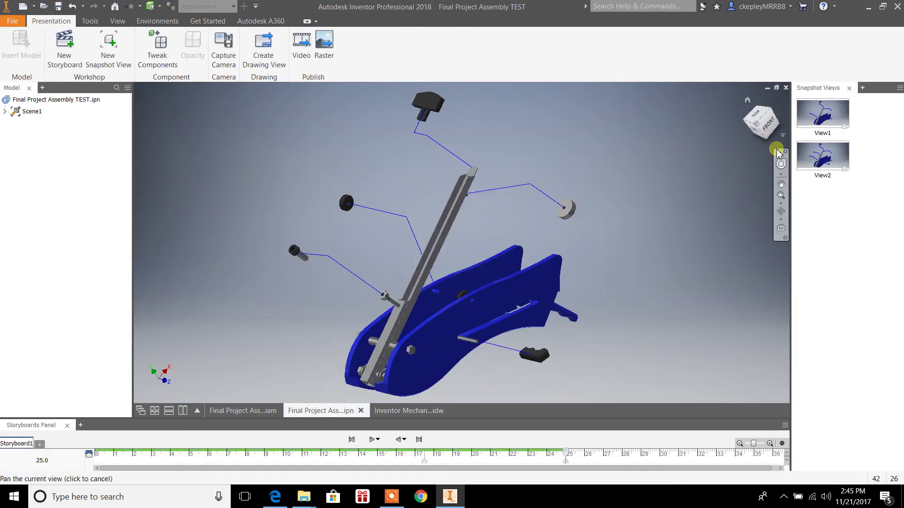
Review snapshots View1 and View2 in edit mode, then return to the title block drawing
click(834, 116)
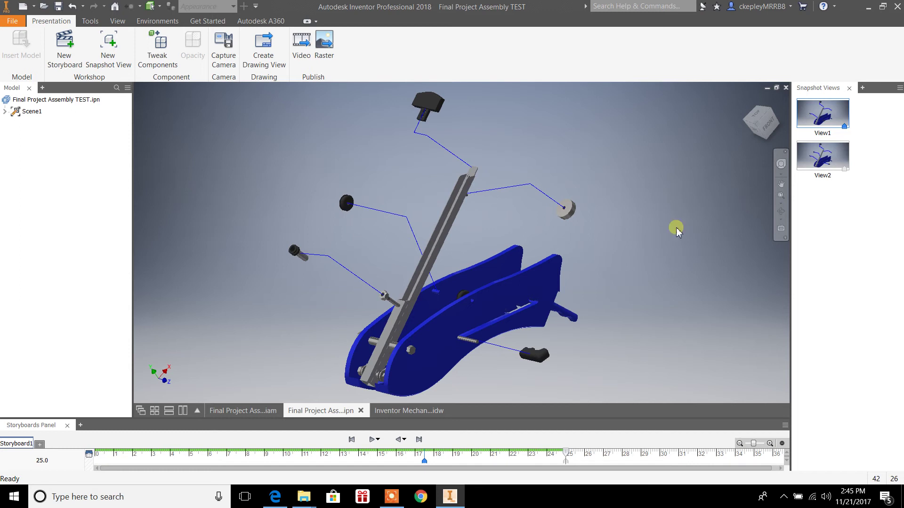
click(811, 113)
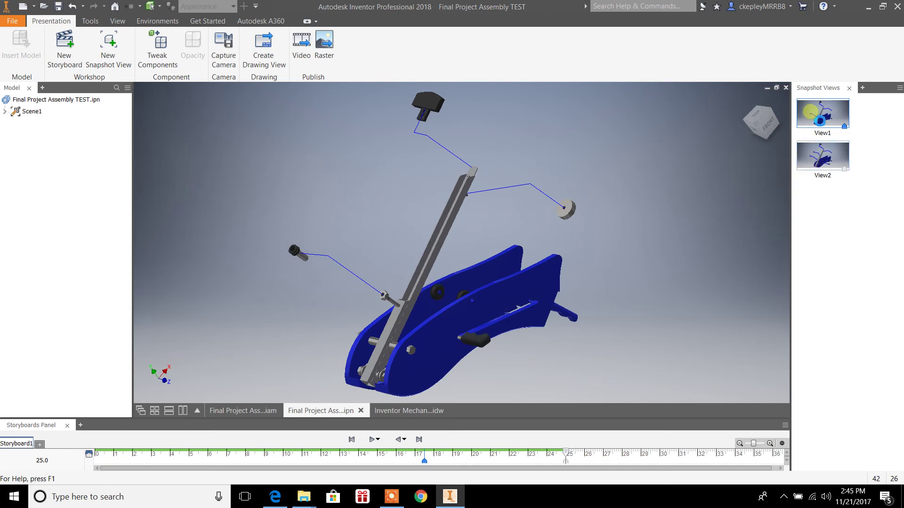
double_click(811, 113)
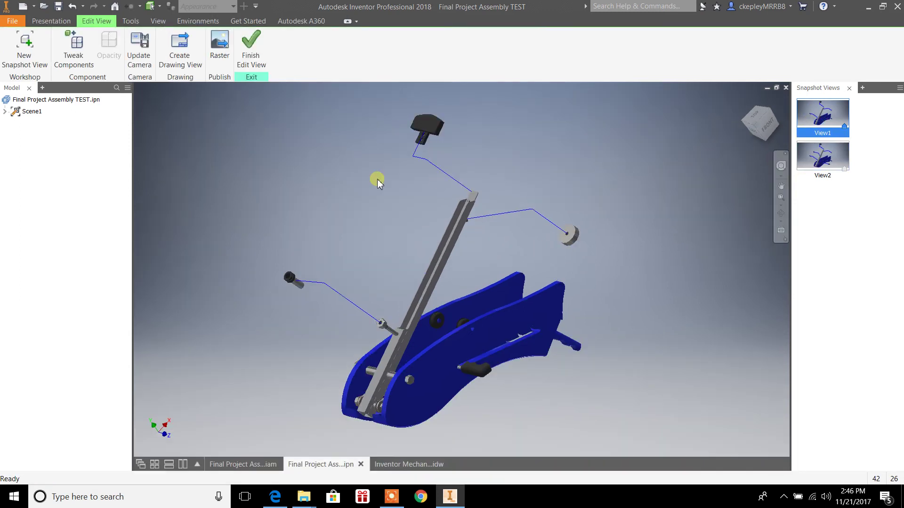
click(253, 64)
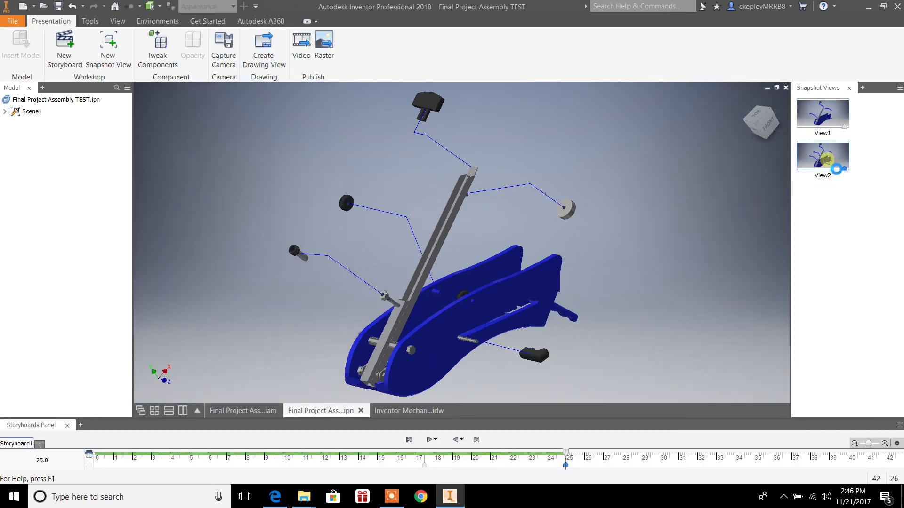
double_click(825, 158)
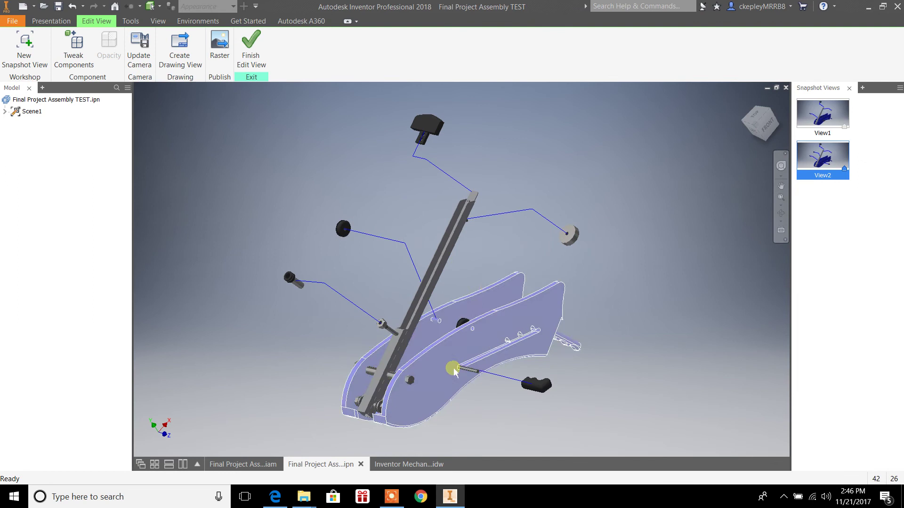
click(430, 466)
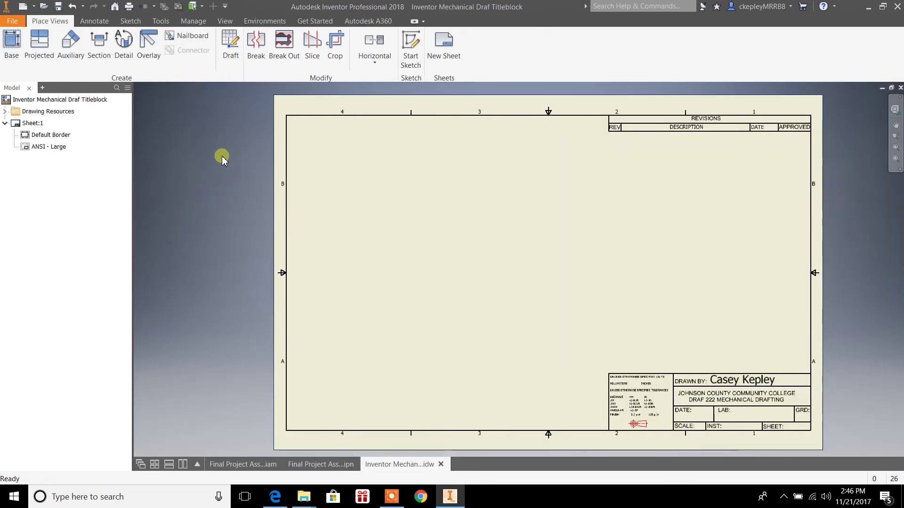
Place a 1/4-scale base view of Final Project Assembly TEST using presentation snapshot View2
click(17, 57)
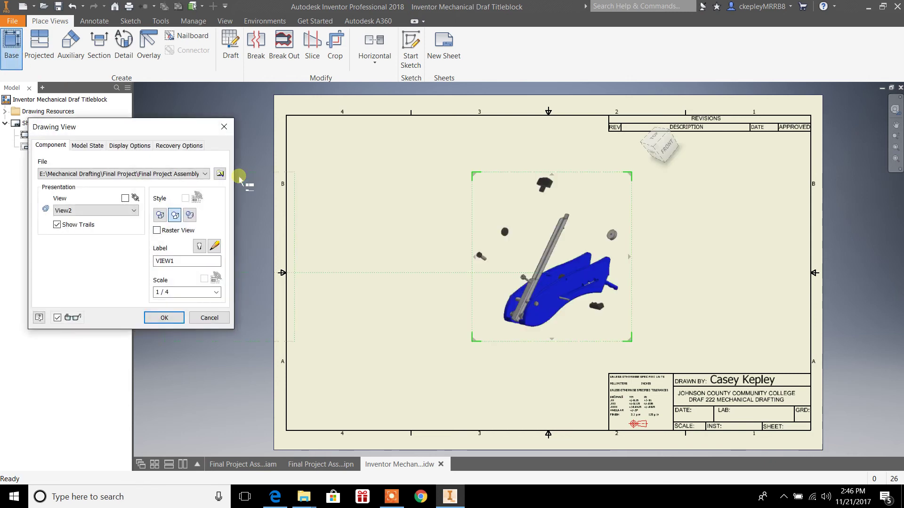
click(220, 174)
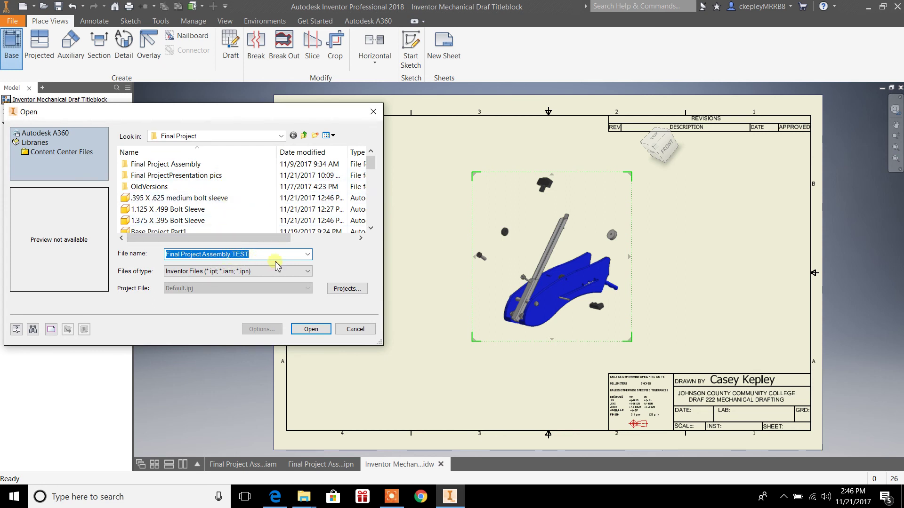
click(308, 329)
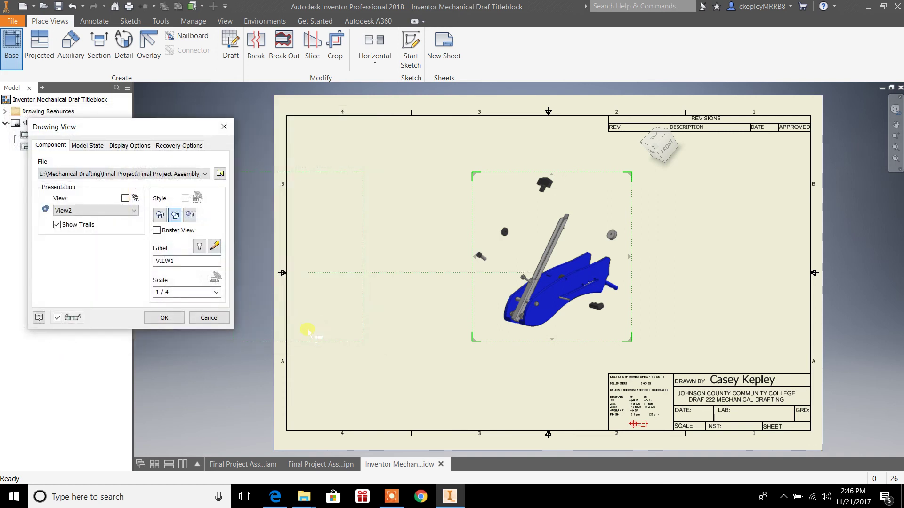
click(135, 213)
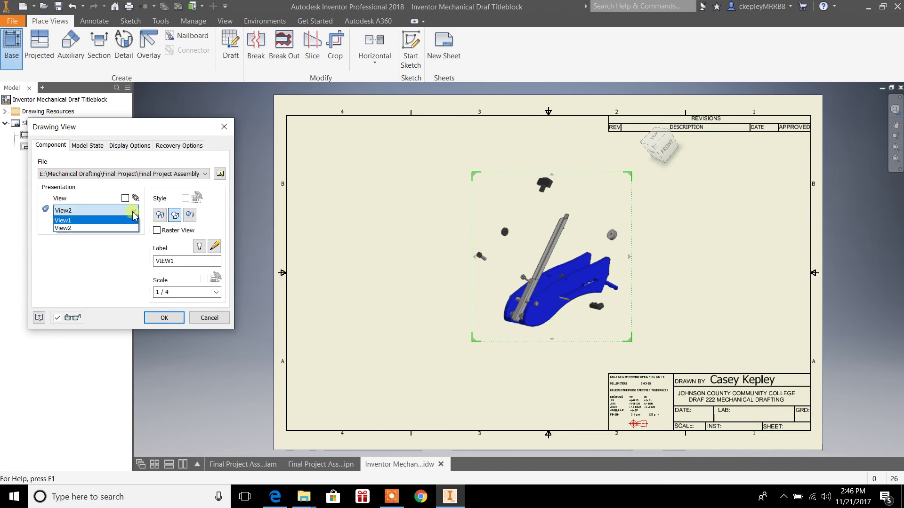
click(132, 228)
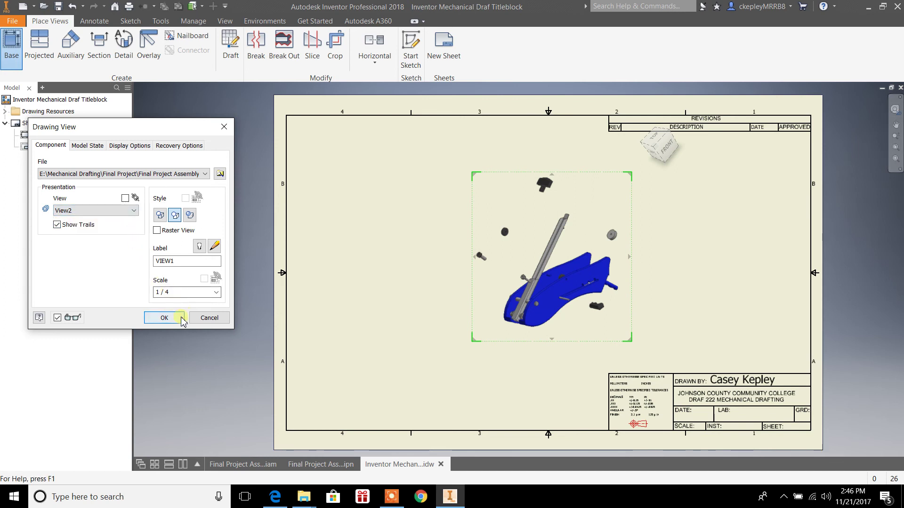
click(164, 318)
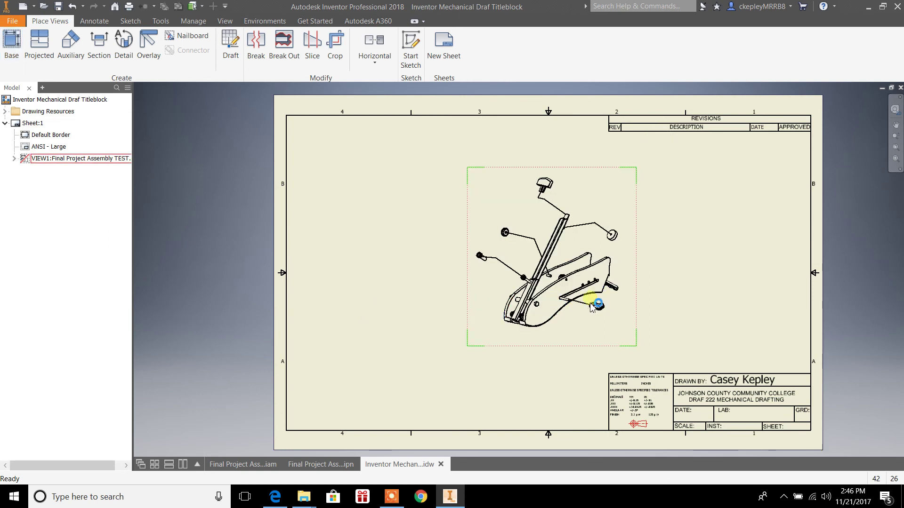
Zoom in on the exploded base view, zoom back out, and pan to show the whole sheet
scroll(593, 301, down, 3)
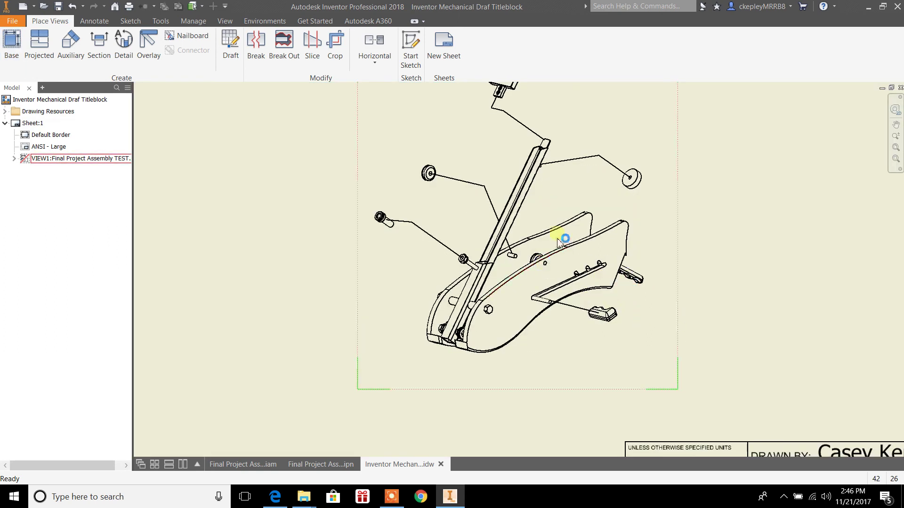
scroll(636, 244, up, 3)
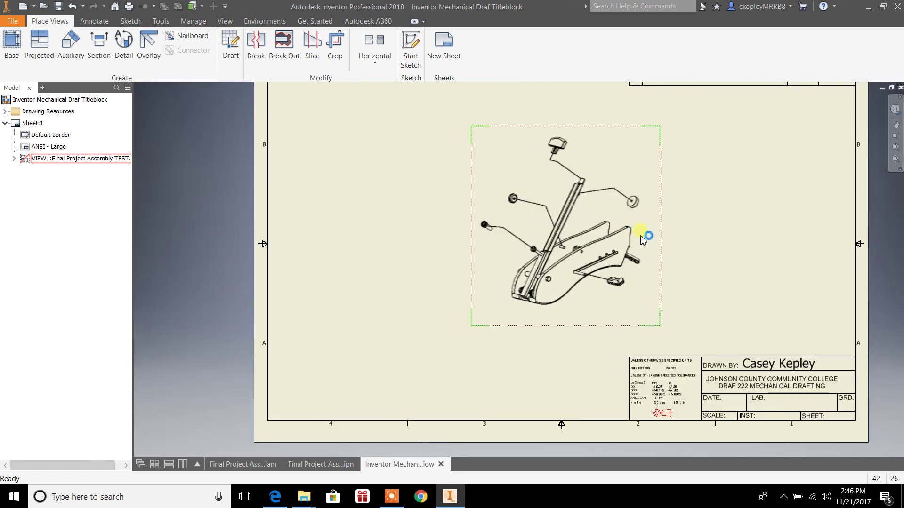
middle_drag(688, 242, 676, 268)
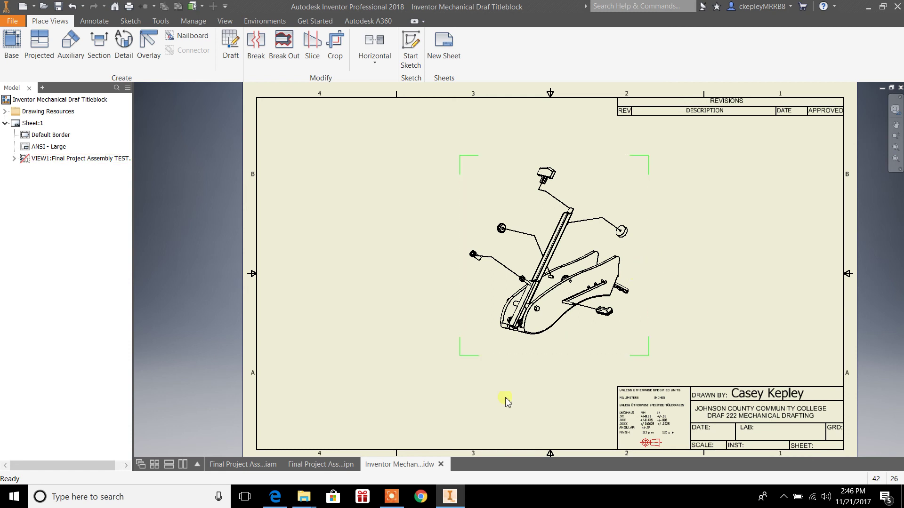
Return to the pitcher presentation and finish editing the View2 snapshot
click(323, 464)
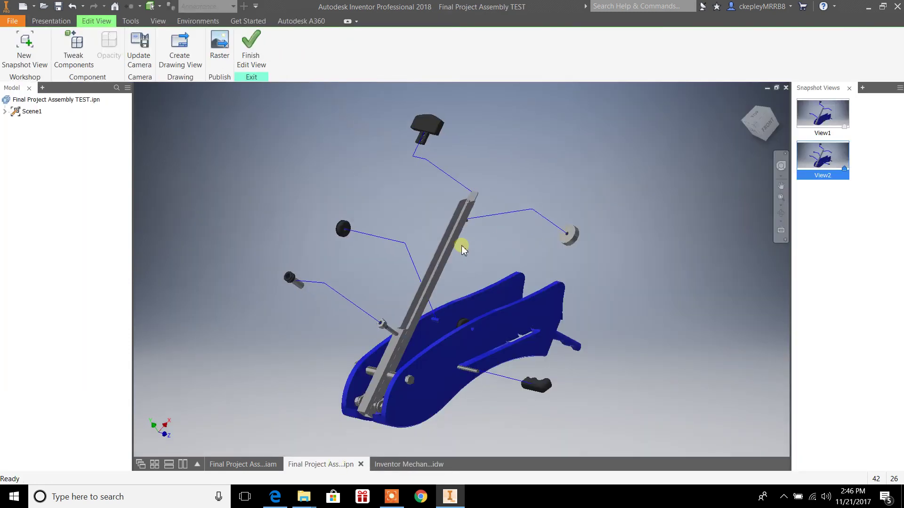
click(250, 50)
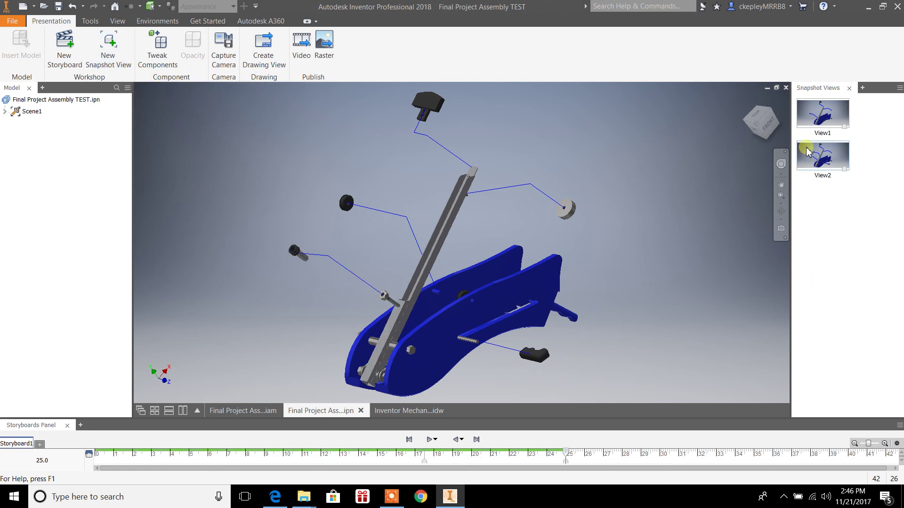
click(398, 411)
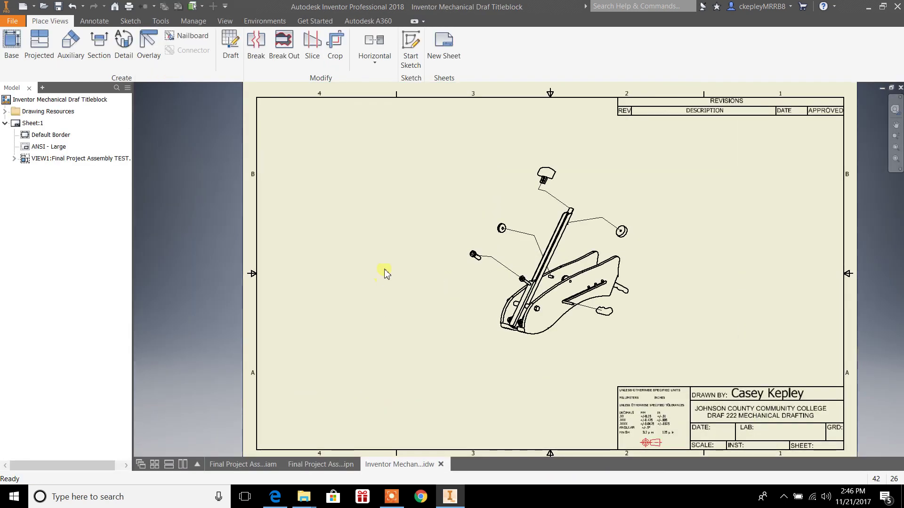
click(510, 299)
right_click(476, 306)
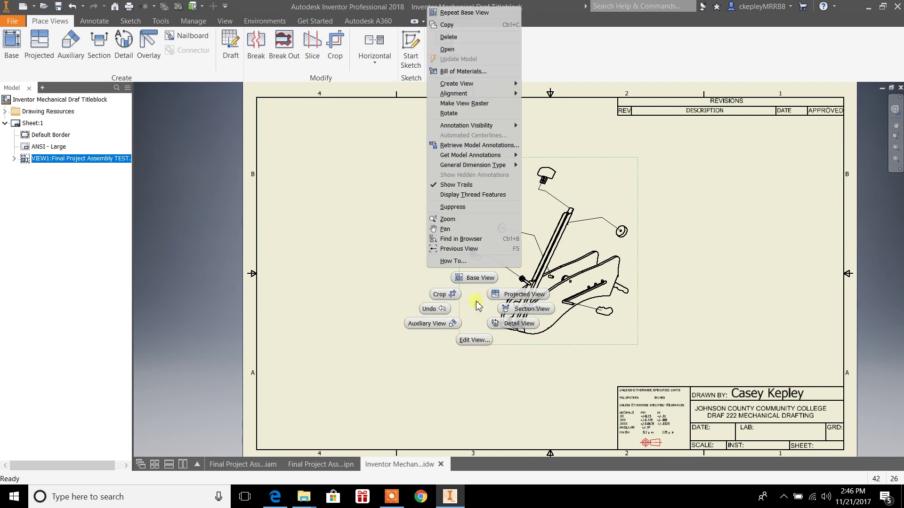
click(476, 341)
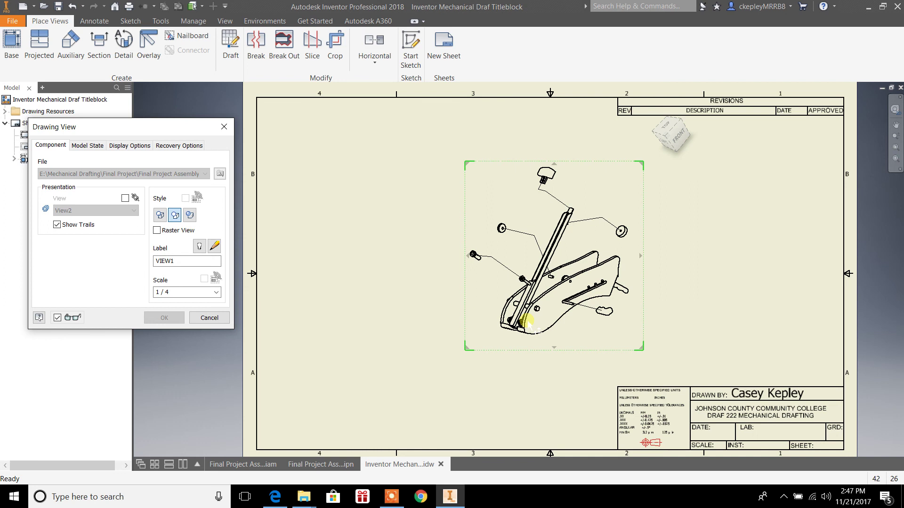
mouse_move(521, 325)
mouse_down()
mouse_move(308, 162)
mouse_move(227, 128)
mouse_move(343, 174)
mouse_up()
key(Escape)
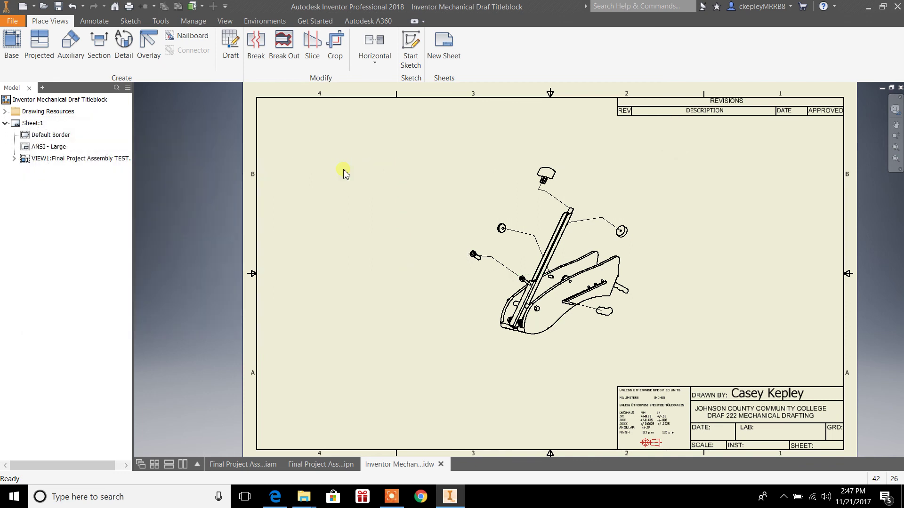